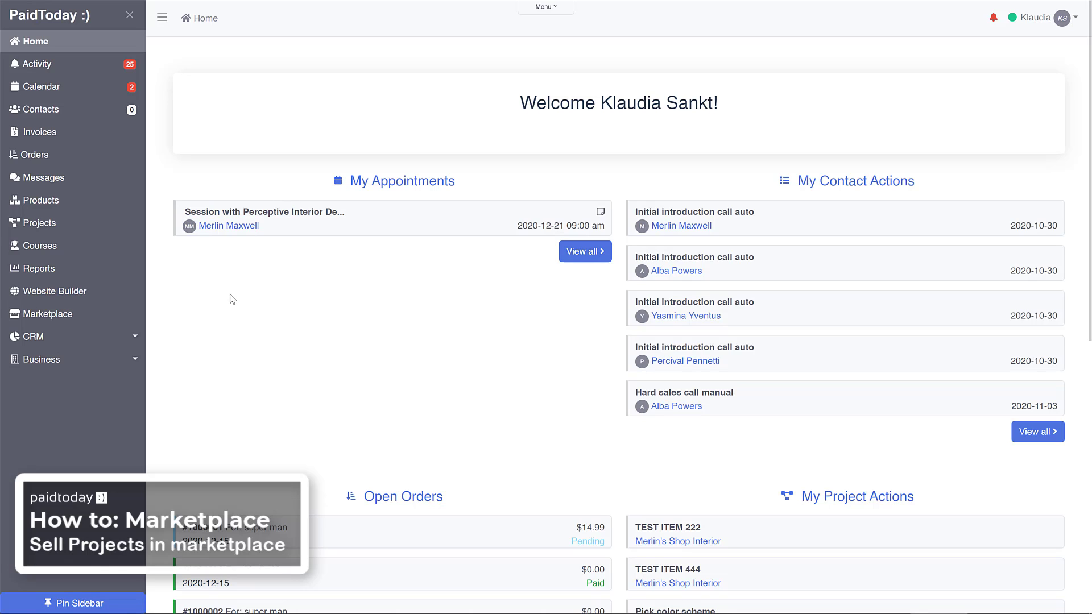
Step: Open the 7 day keto diet plan project and review its Day 1 and Day 2 actions
click(36, 229)
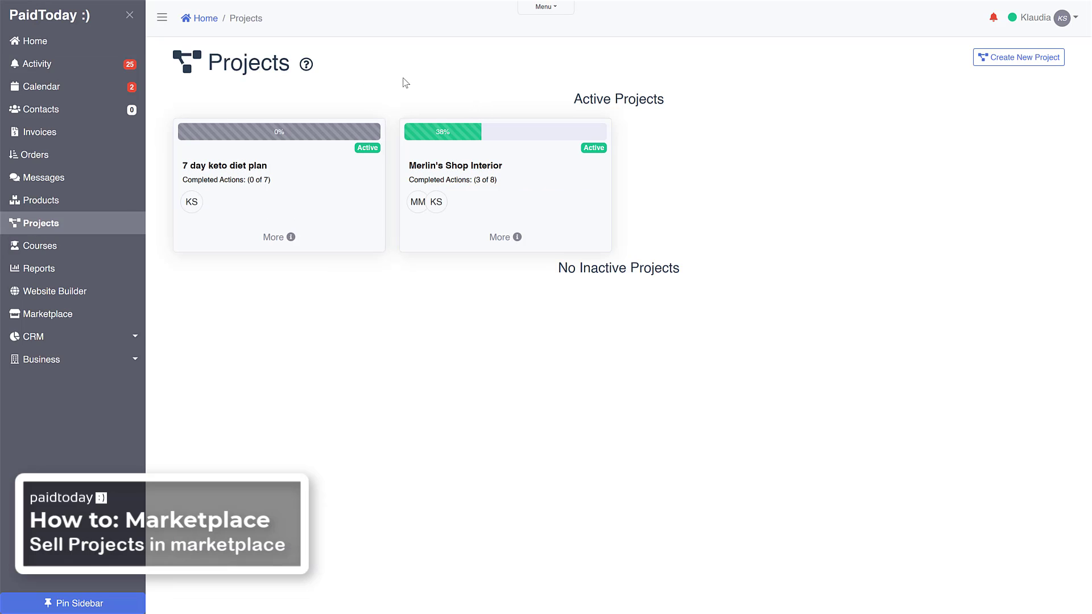
click(223, 173)
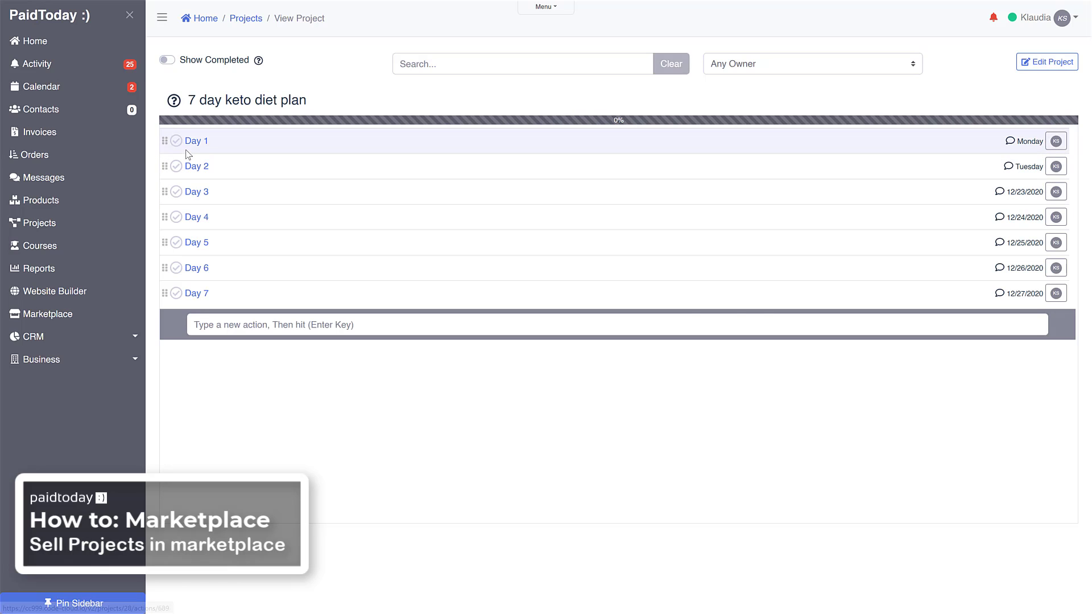
click(218, 147)
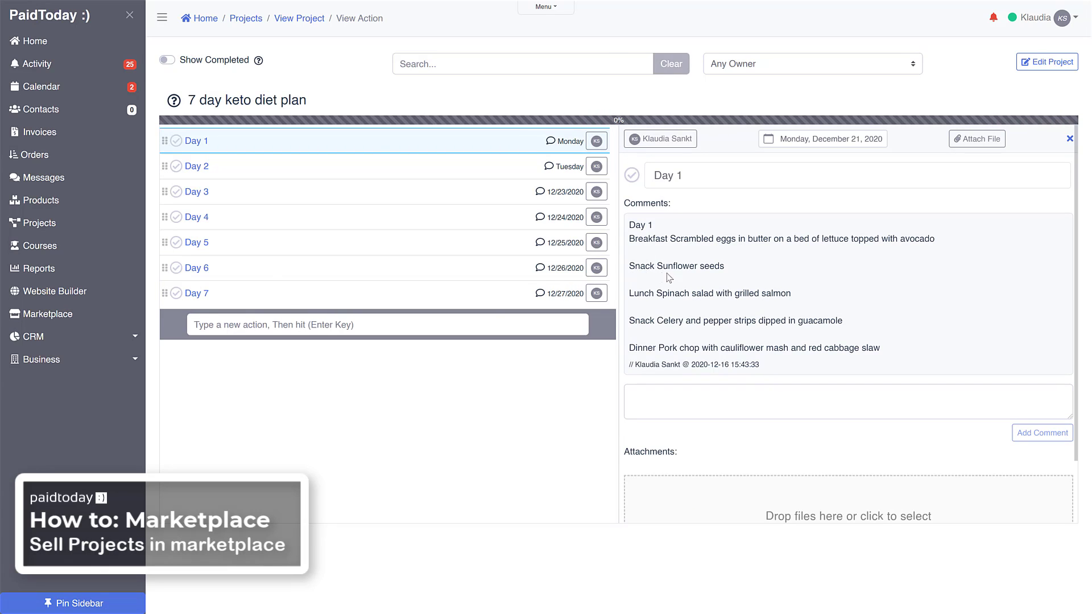
click(264, 168)
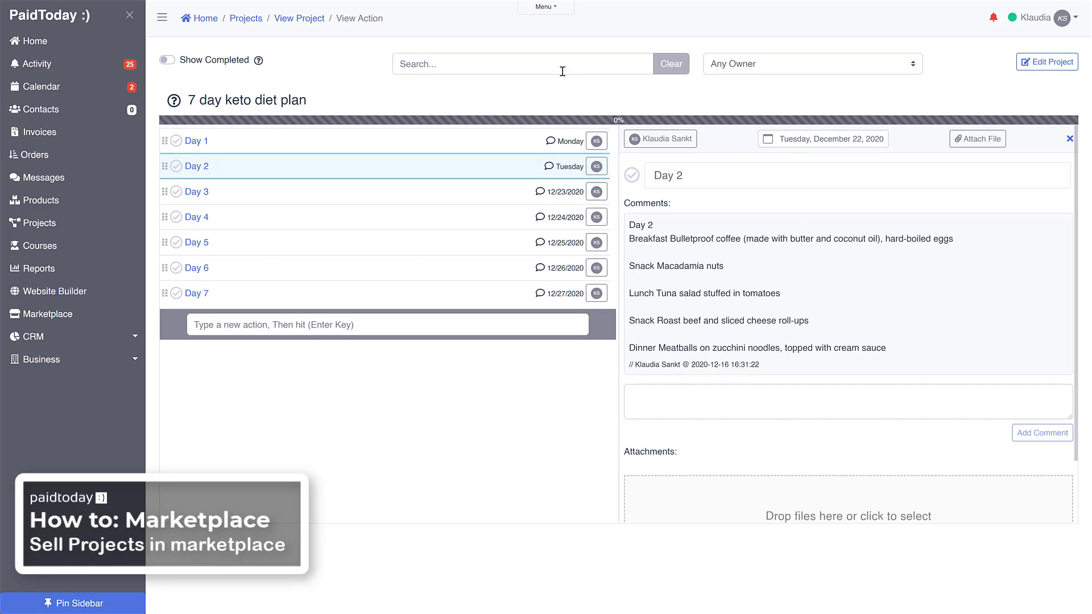
Step: Open the 7 day keto diet plan project for editing and create a product from it
click(1045, 64)
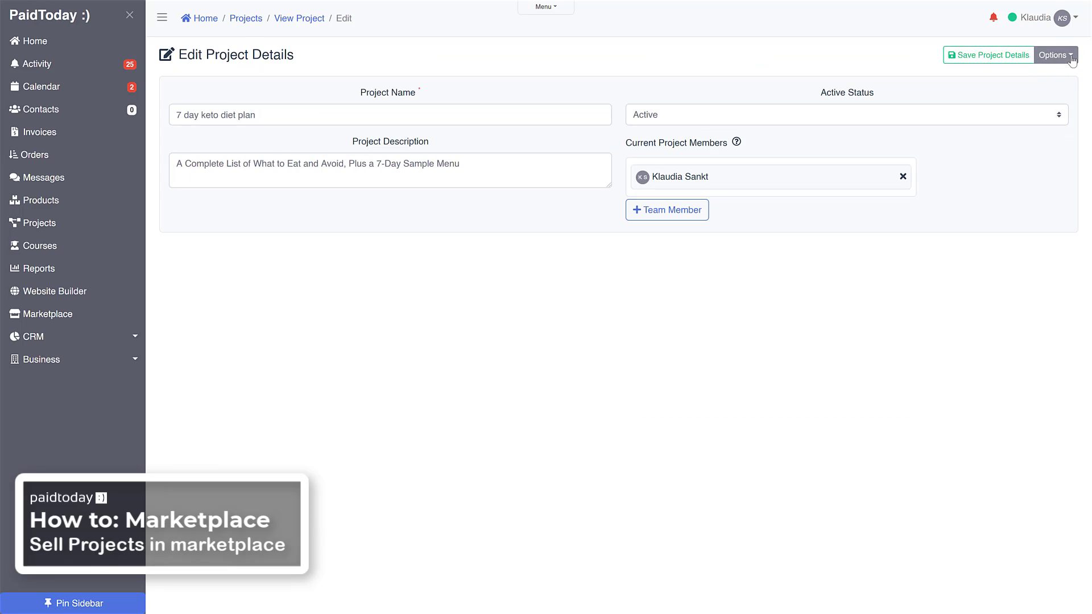
click(1070, 57)
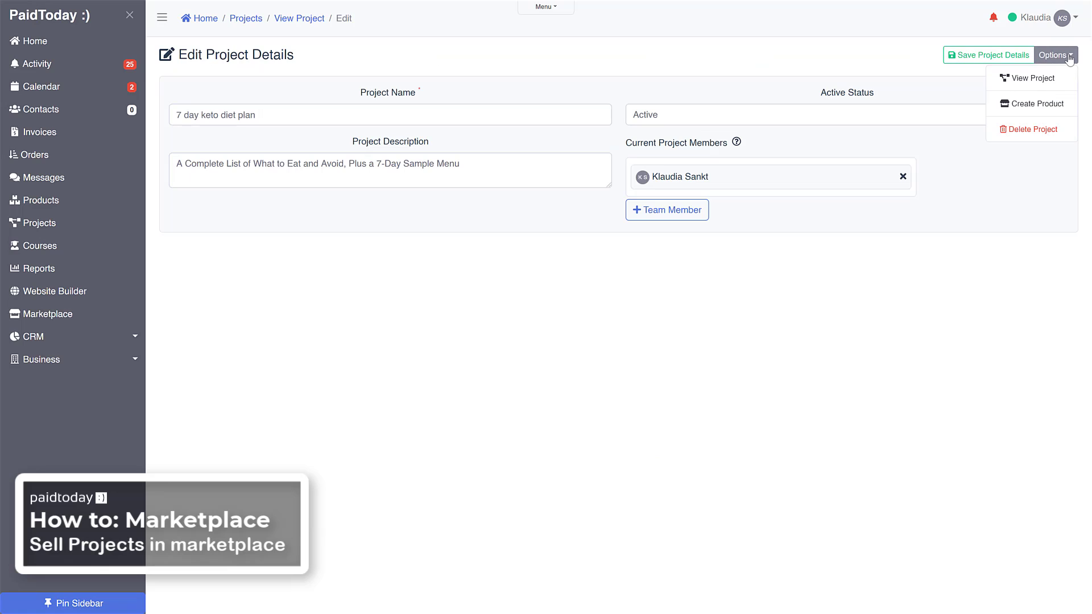
click(1020, 108)
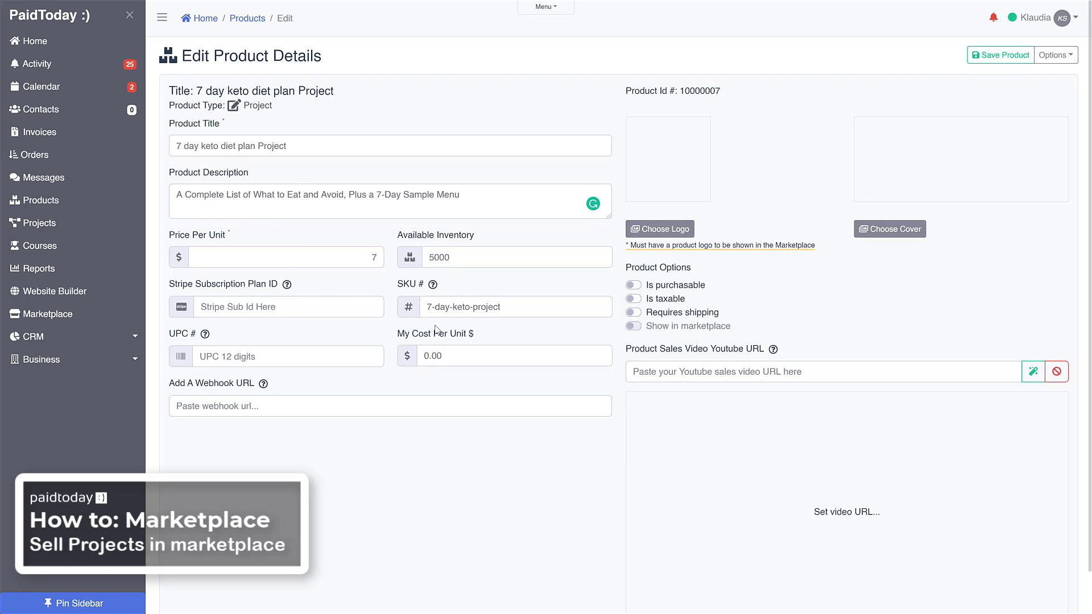
Step: Make the product purchasable and taxable, and enable its display in the marketplace
click(634, 286)
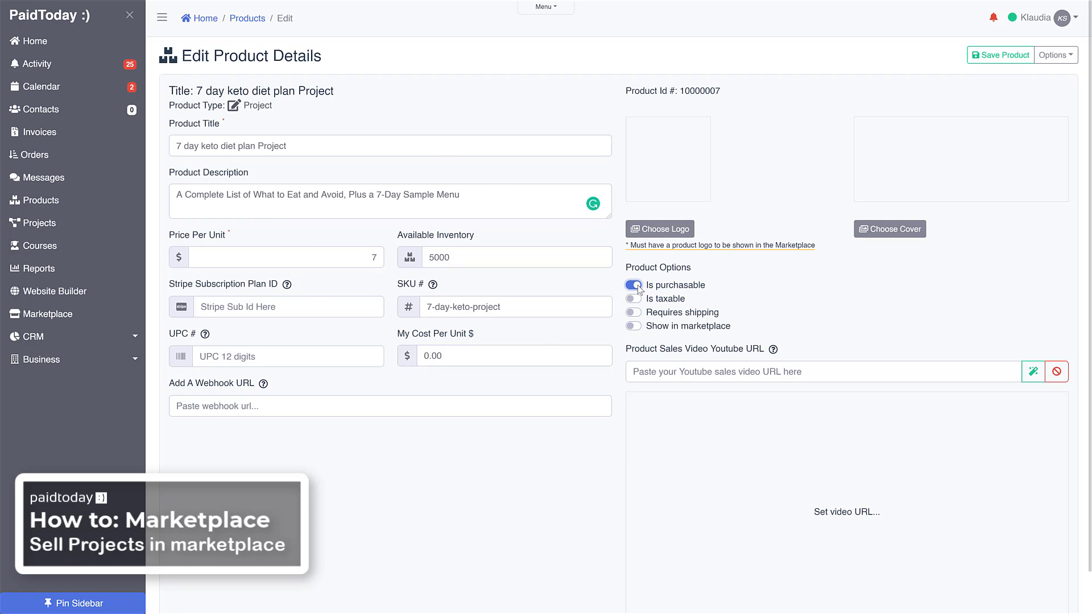
click(633, 300)
click(634, 327)
Step: Set the 7-day KETO gallery image as product logo and a wide salad photo from an Unsplash search for "keto" as cover
click(661, 230)
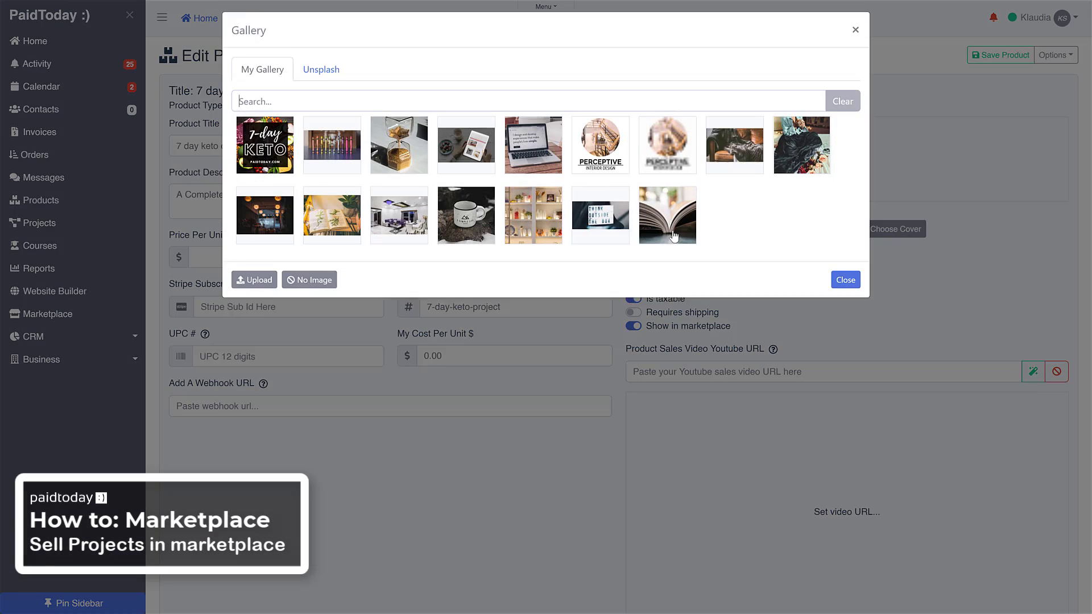
click(253, 149)
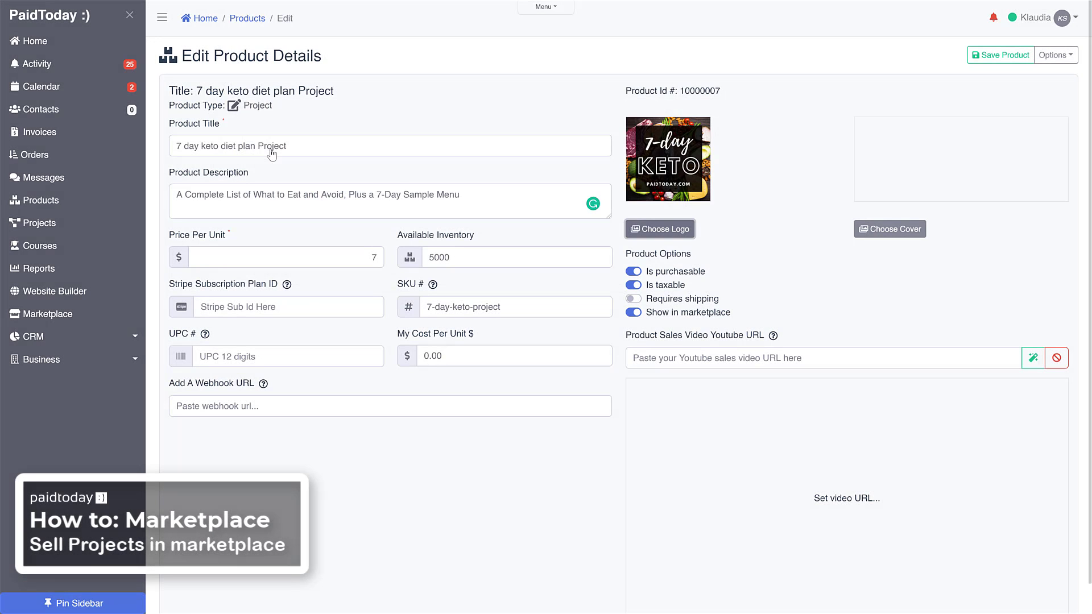
click(892, 230)
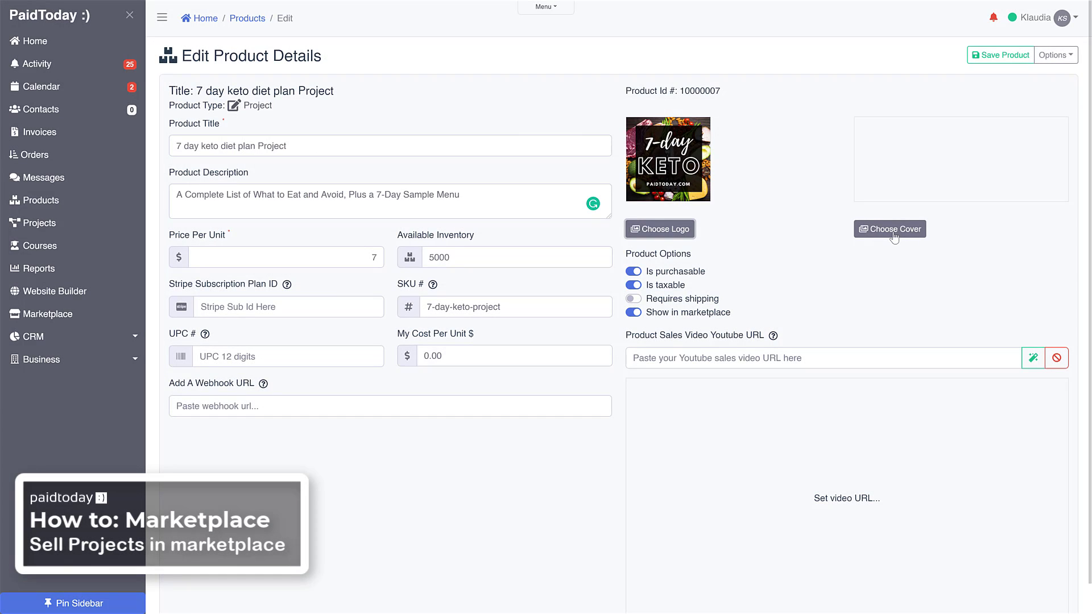
click(319, 74)
click(285, 105)
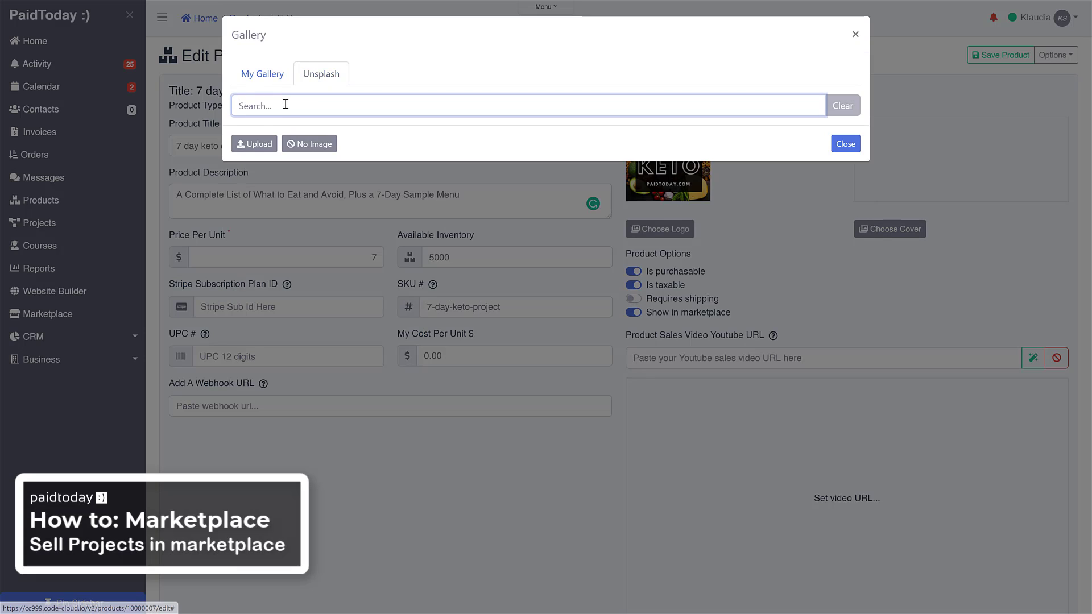
text(keto)
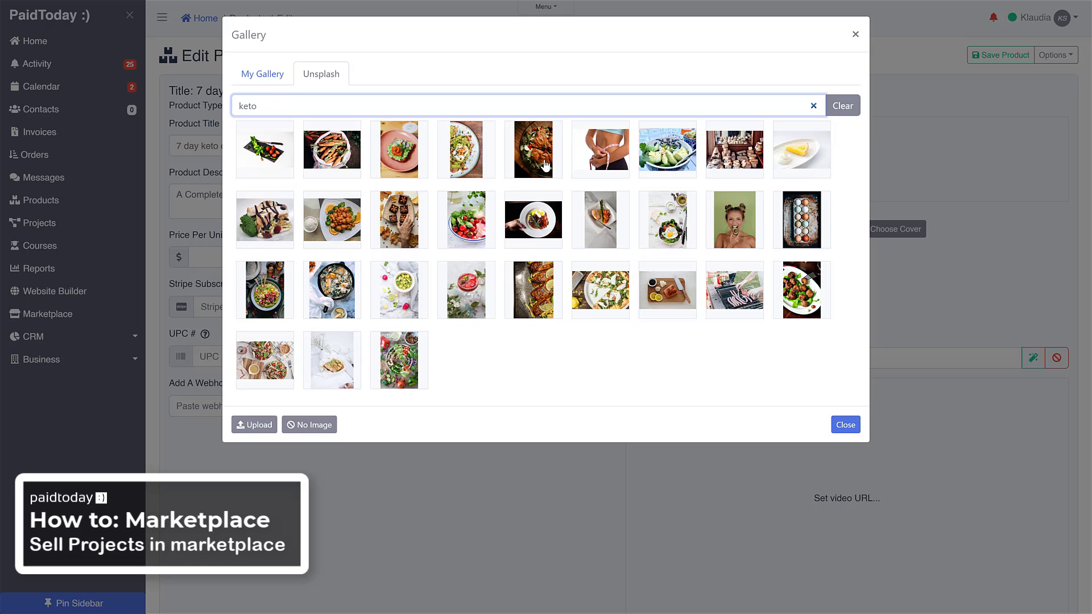
click(272, 365)
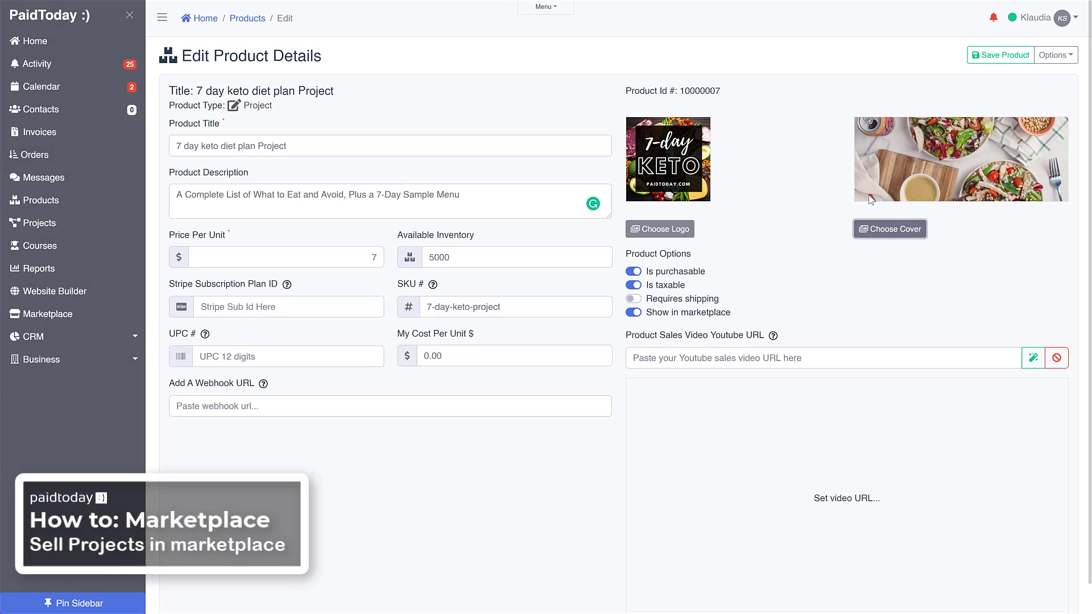
scroll(730, 213, down, 1)
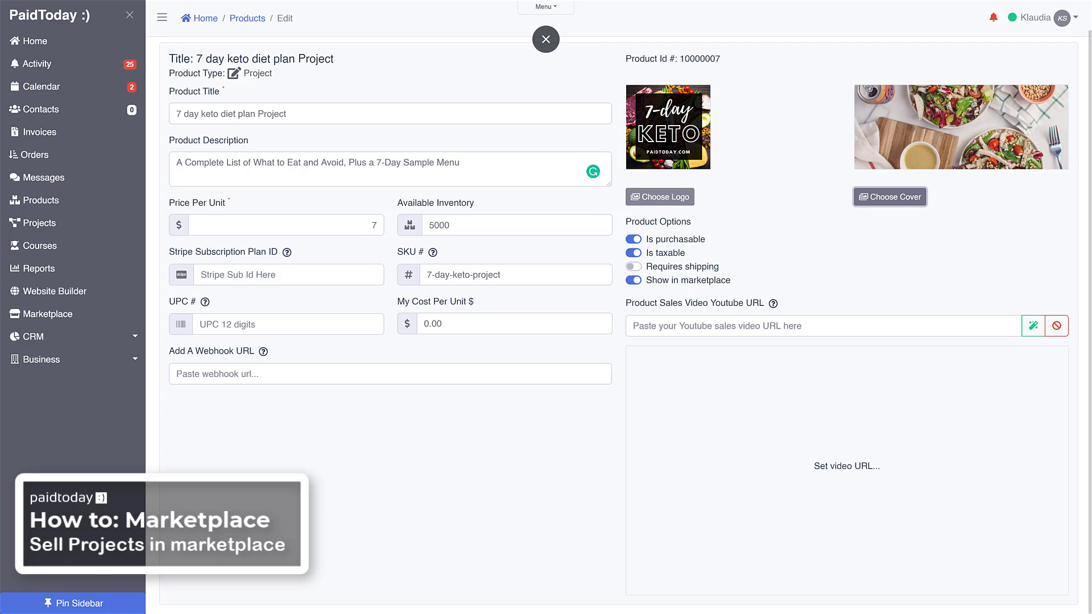
right_click(654, 327)
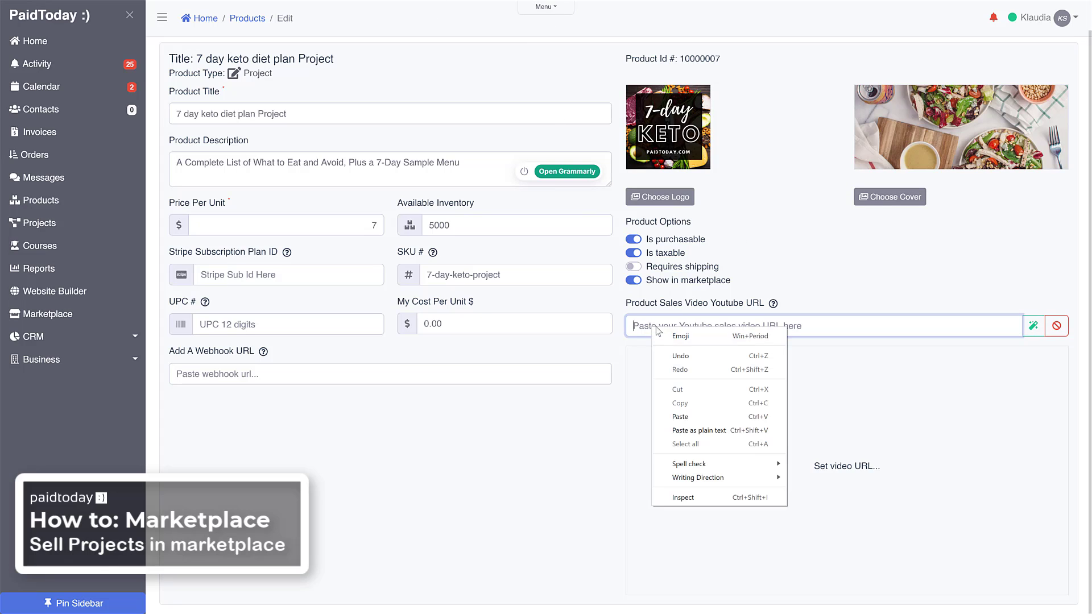
click(697, 417)
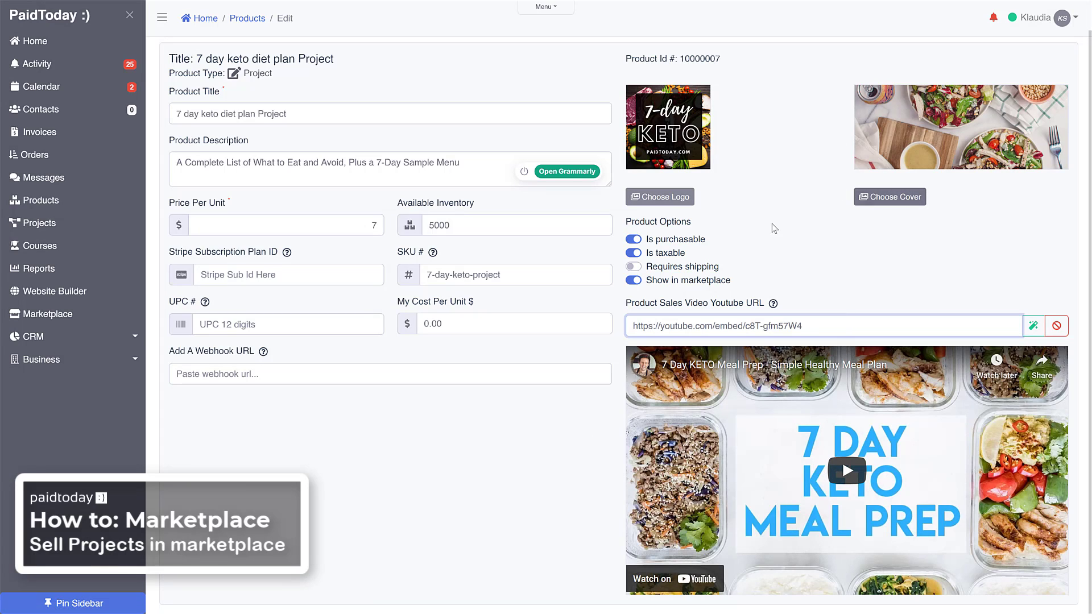
scroll(494, 448, up, 1)
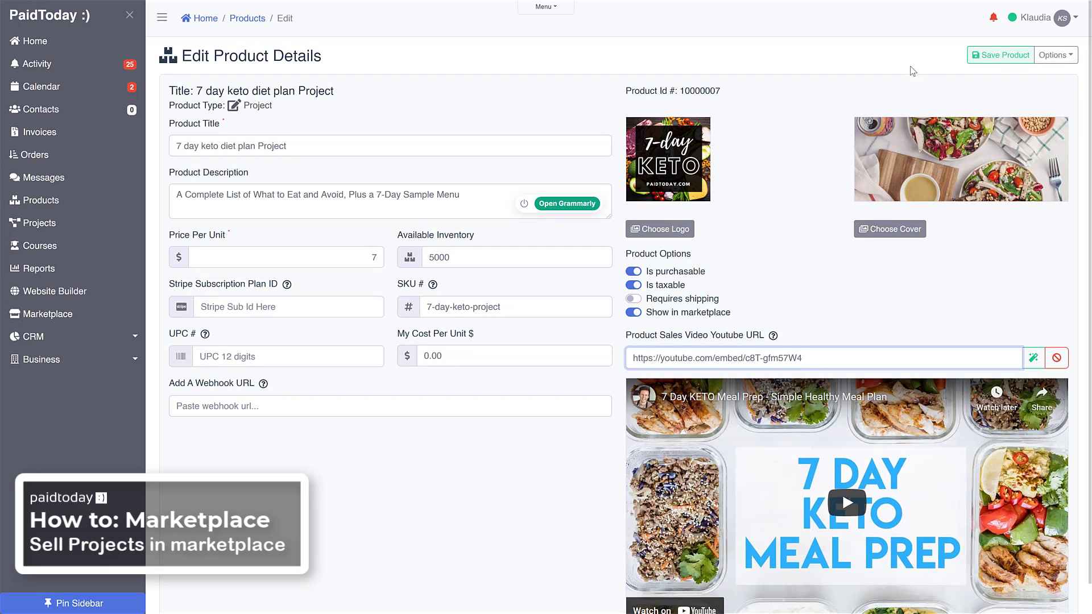
click(989, 57)
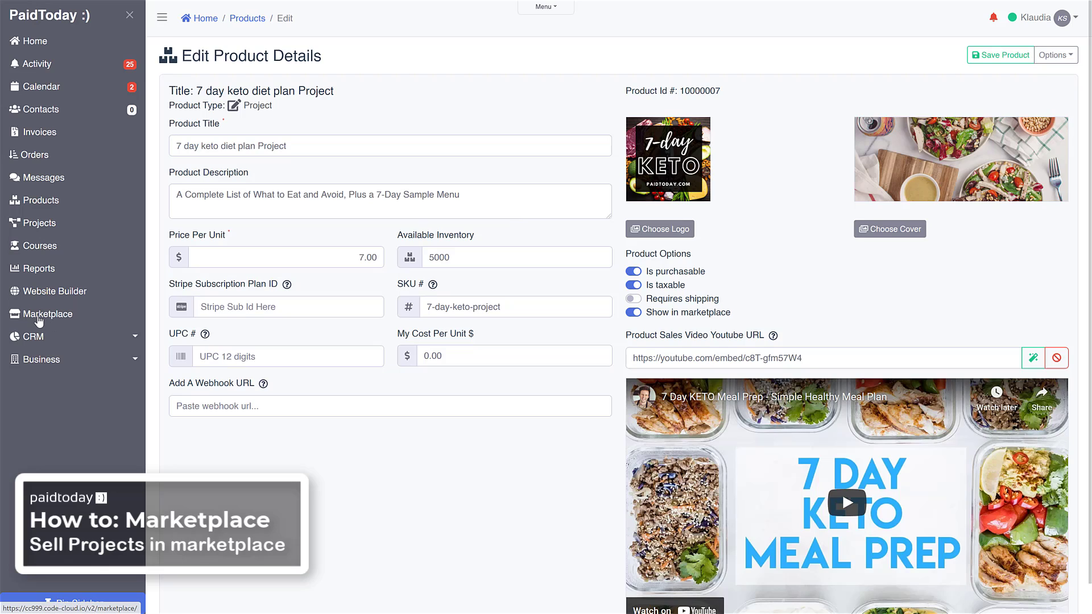
Step: Buy the 7 day keto diet plan Project from the Marketplace with the stored payment method, and open the Projects list
click(39, 322)
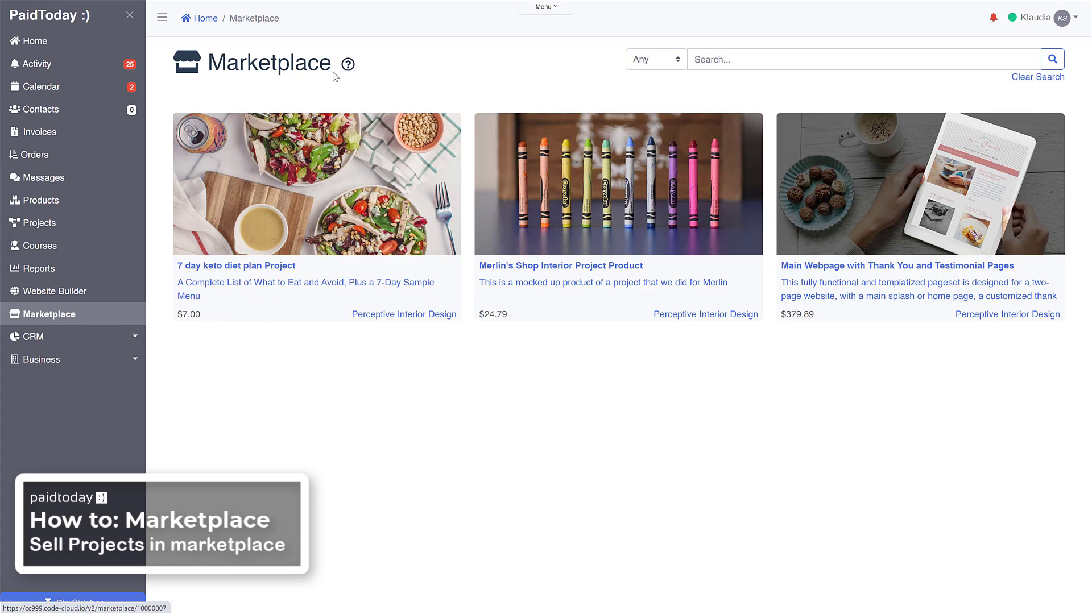
mouse_move(353, 68)
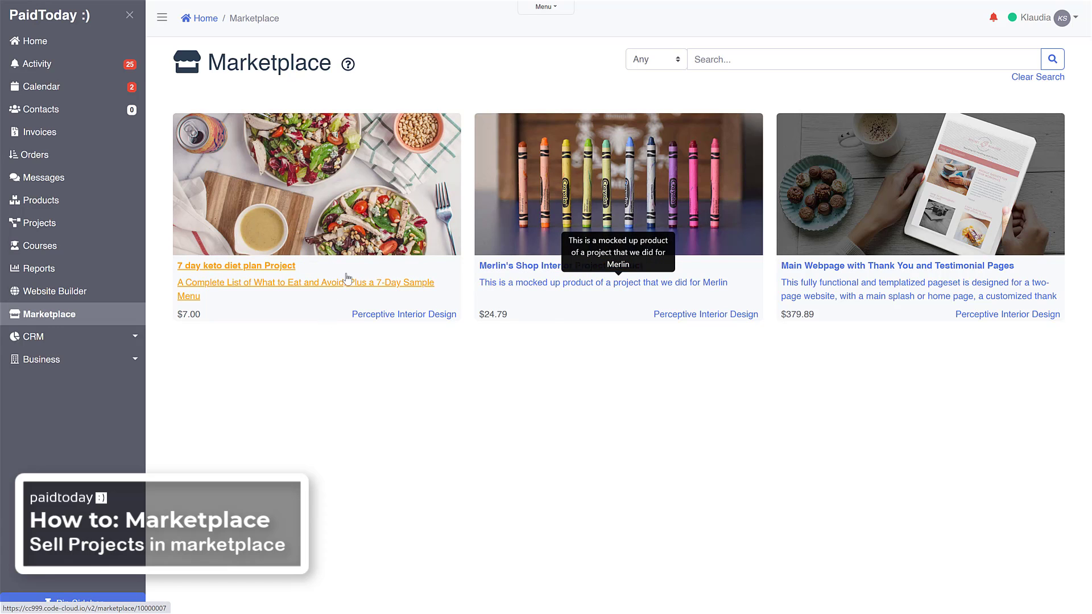
click(239, 275)
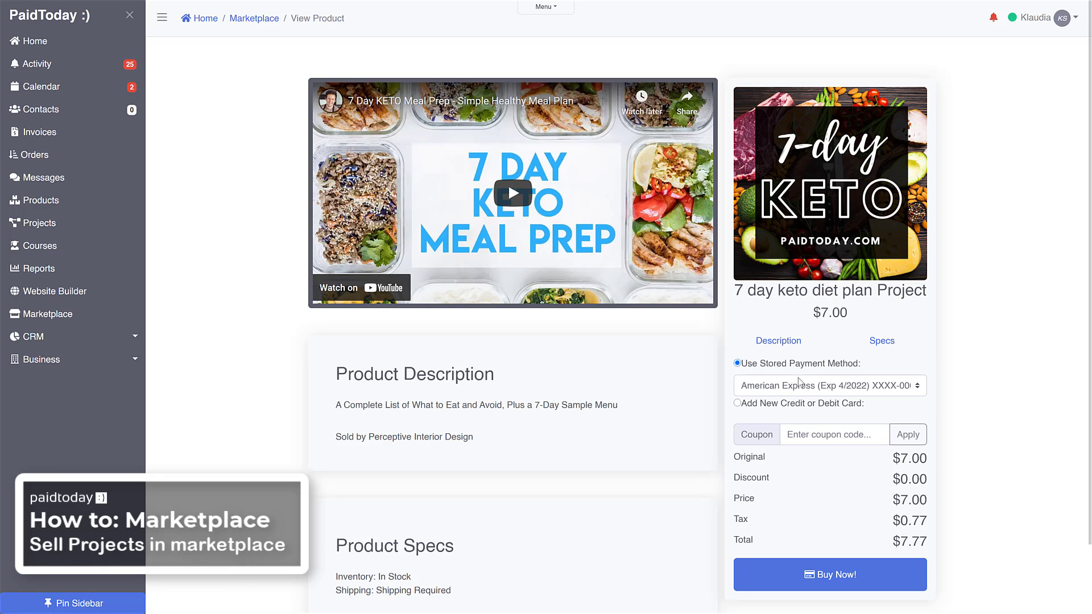
scroll(814, 381, down, 2)
click(844, 543)
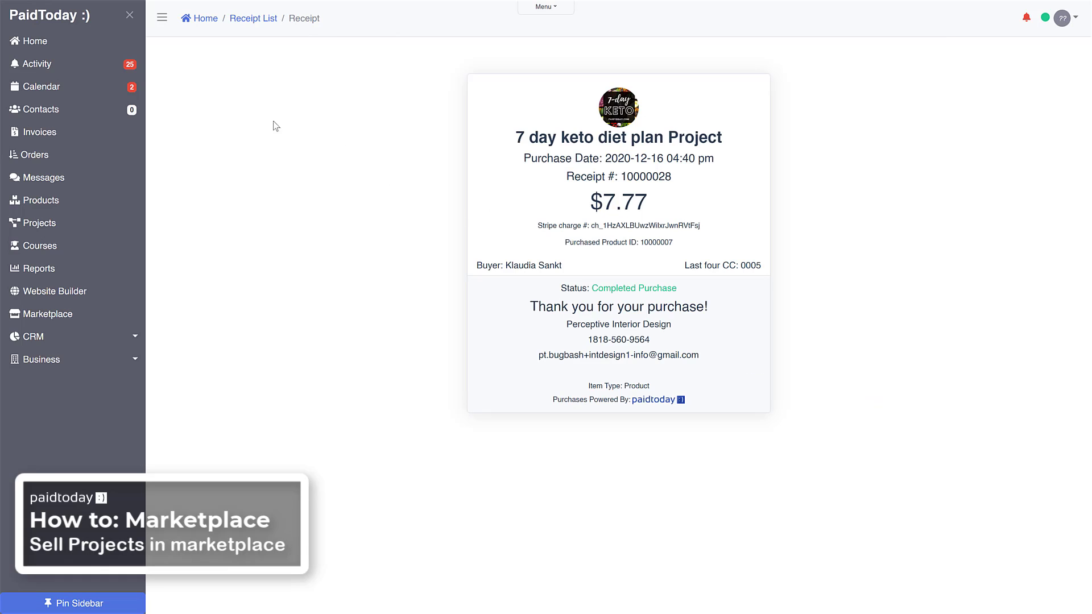
click(41, 227)
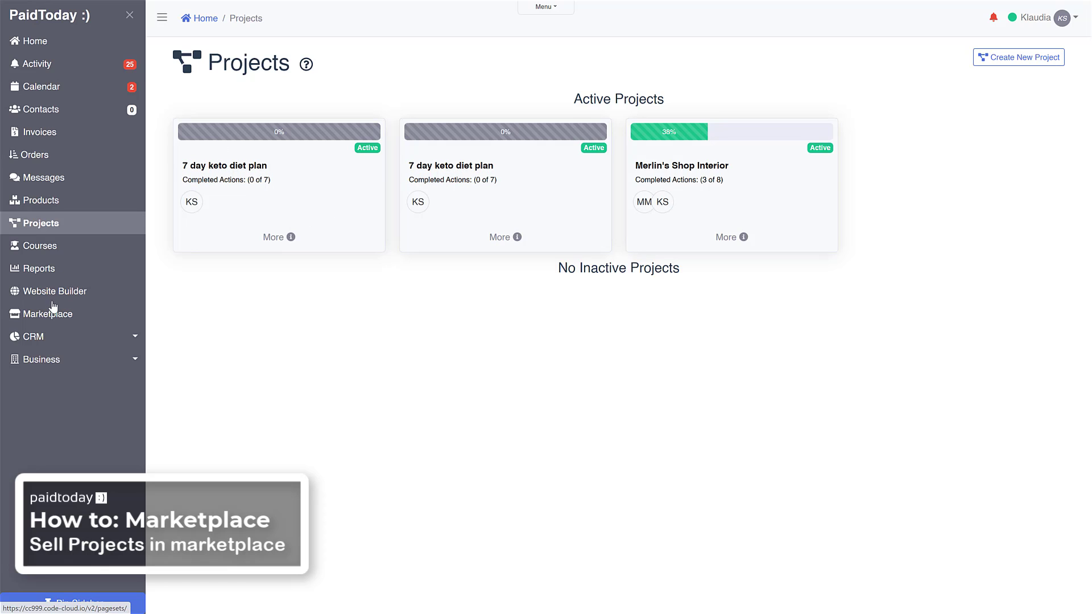
Step: Reopen the 7 day keto diet plan Project listing in the Marketplace, briefly play its sales video, and review the description and specs
click(26, 318)
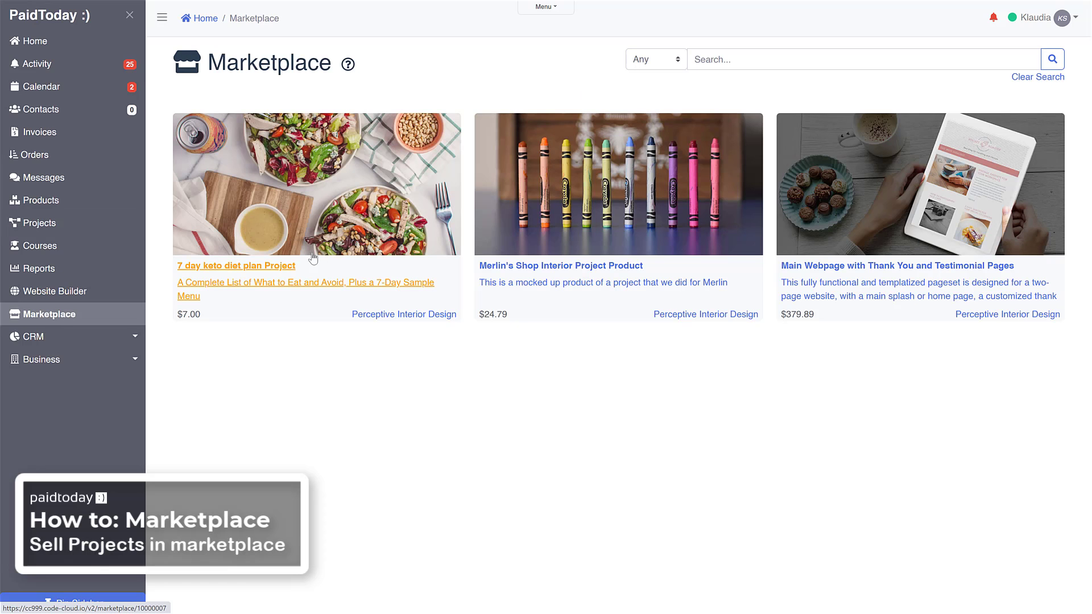
click(239, 272)
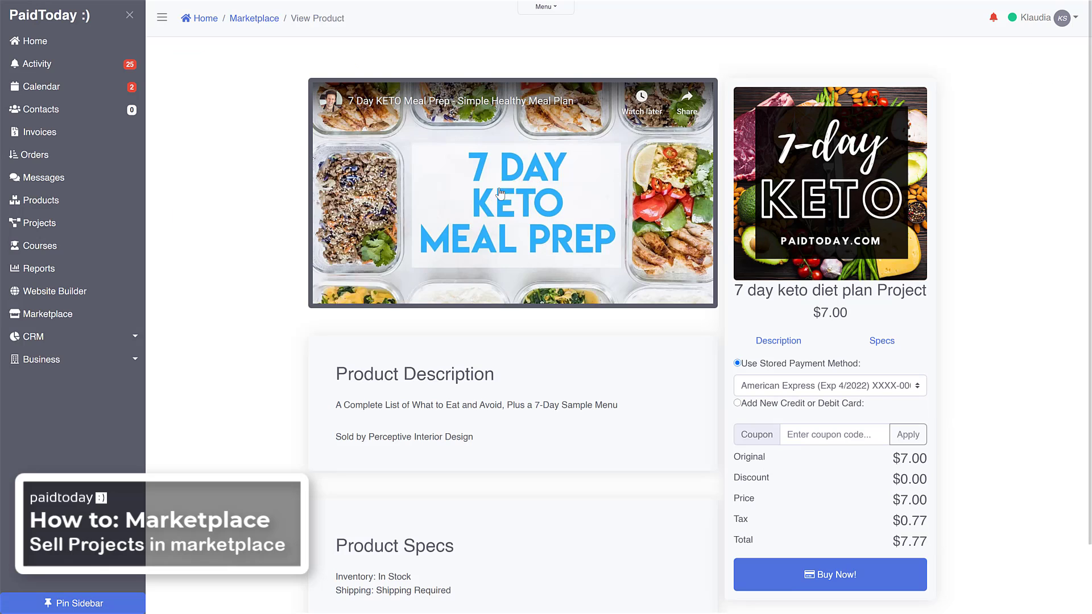
click(512, 188)
click(332, 297)
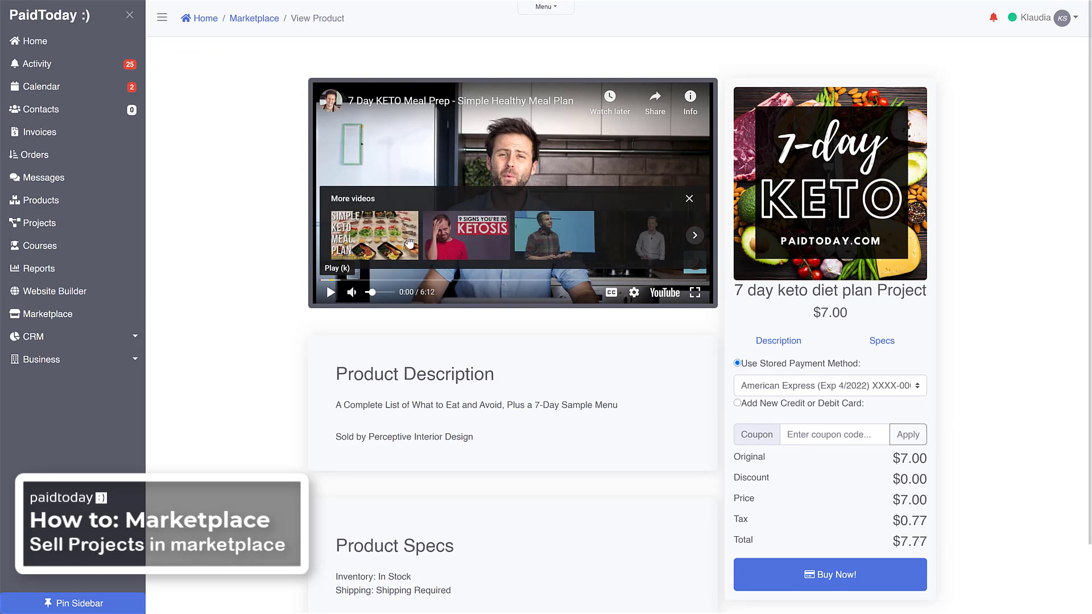
scroll(414, 203, down, 1)
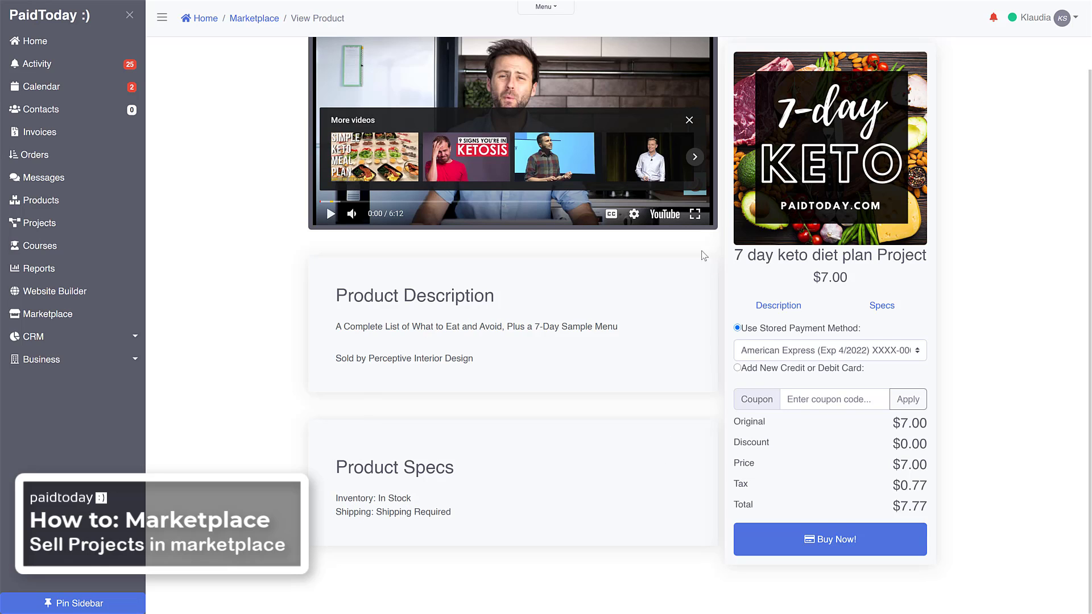
scroll(704, 256, up, 2)
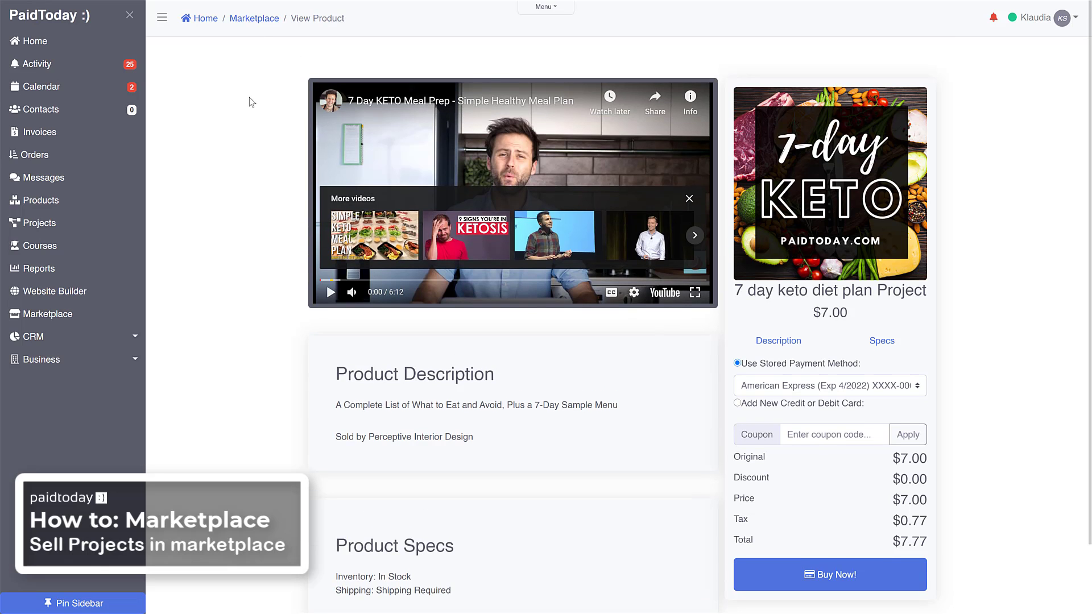